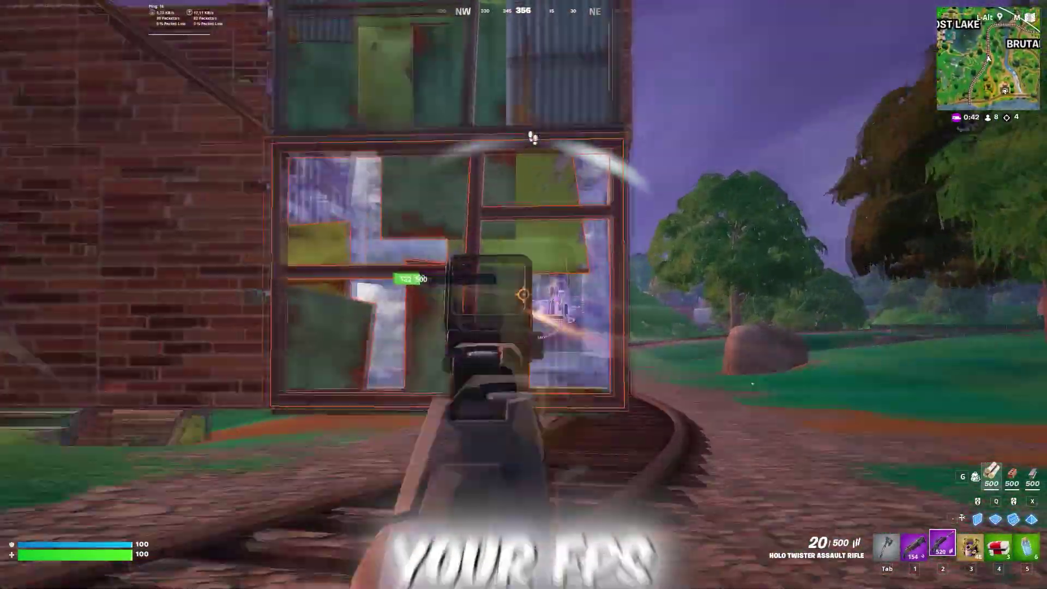
Build walls, a ramp and a floor for cover, then hit the enemy with the shotgun for 62 damage.
{"action": "left_click", "coordinate": [523, 295]}
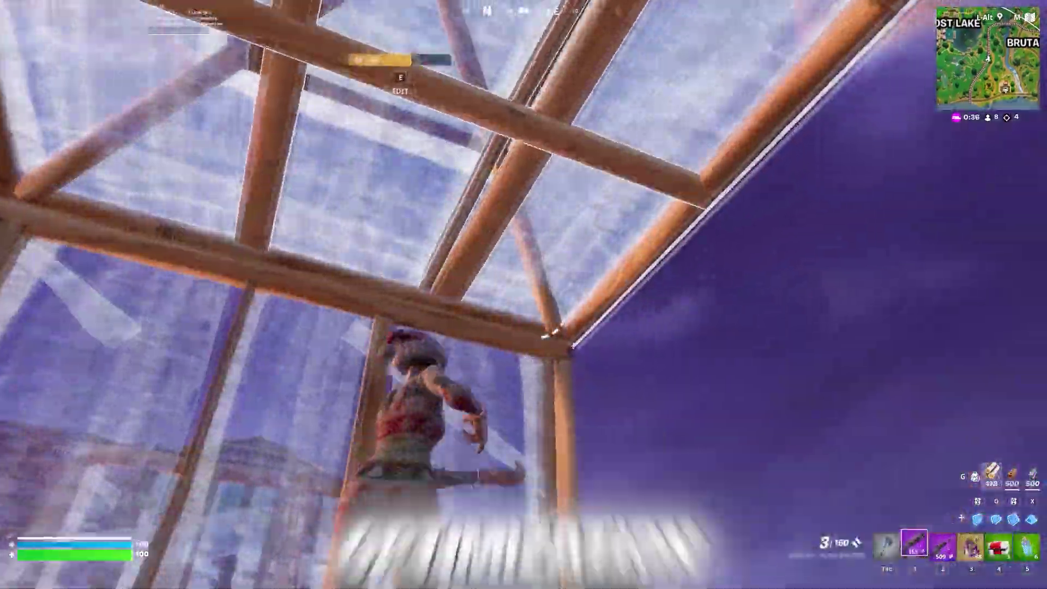
{"action": "left_click", "coordinate": [524, 294]}
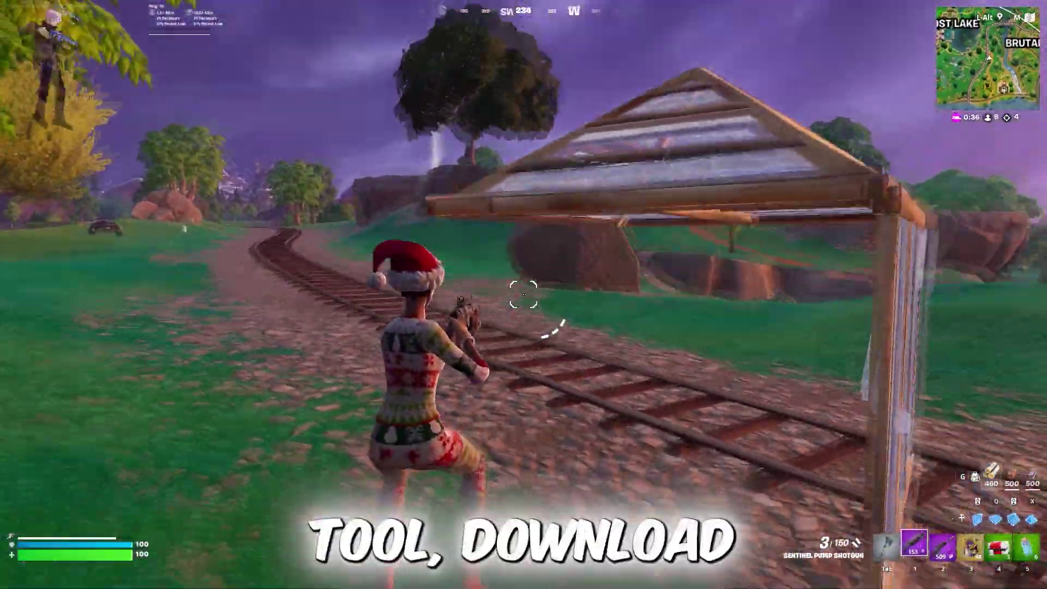
{"action": "left_click", "coordinate": [523, 295]}
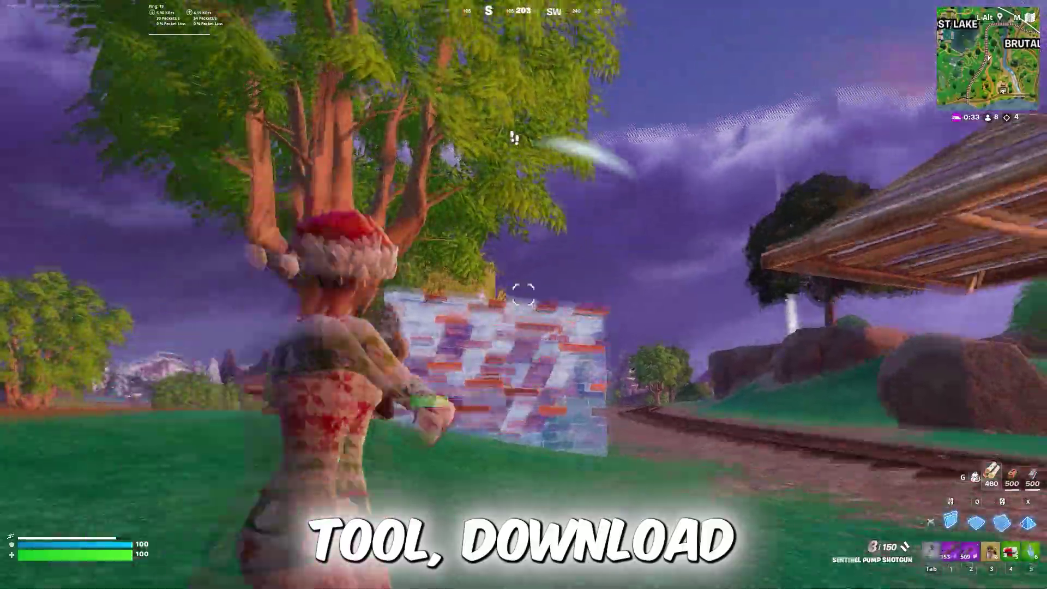
{"action": "left_click", "coordinate": [523, 295]}
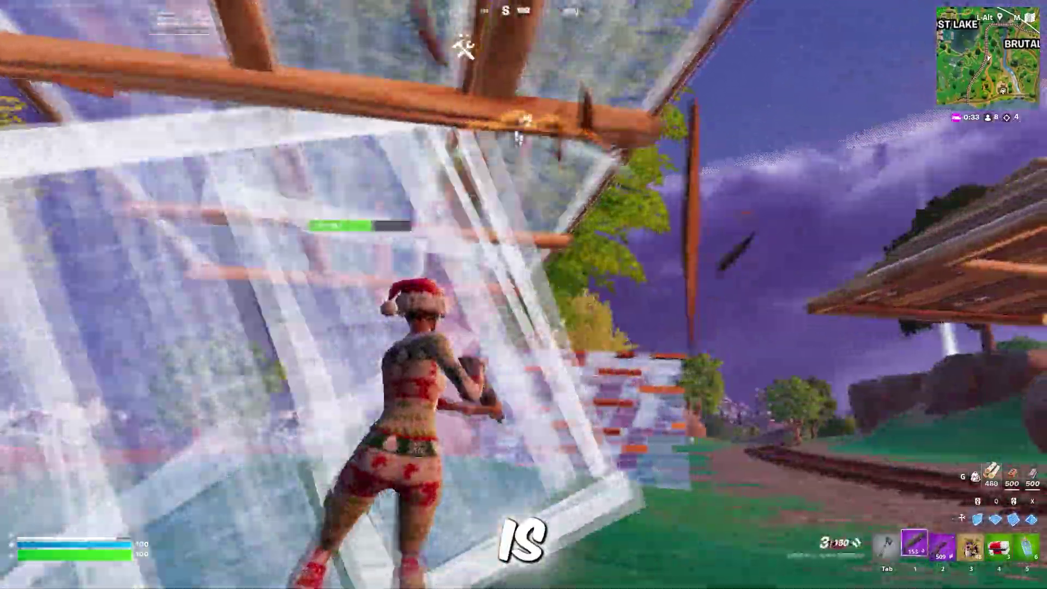
{"action": "left_click", "coordinate": [523, 294]}
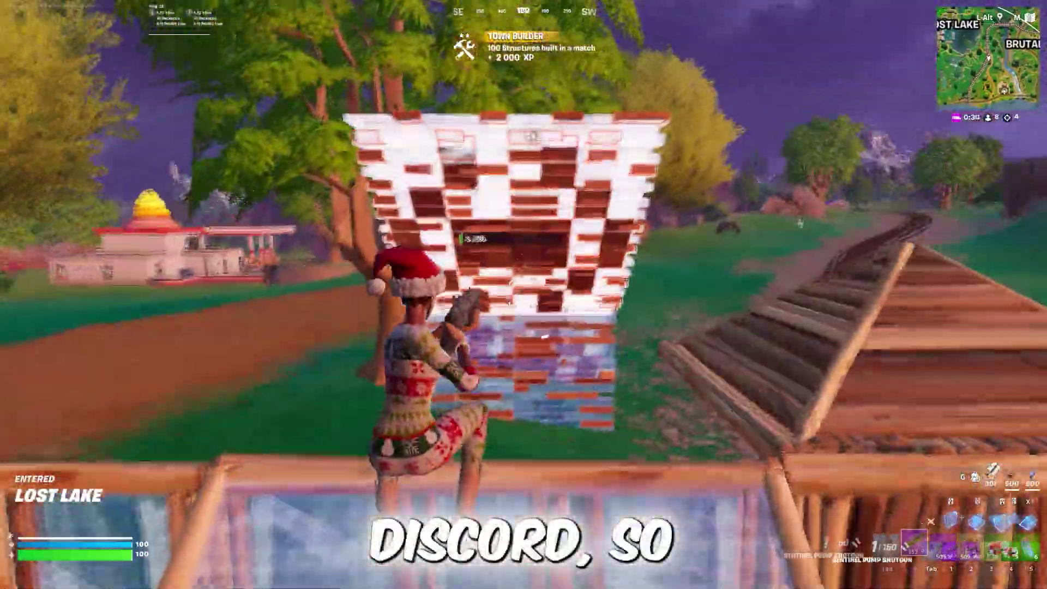
{"action": "left_click", "coordinate": [523, 295]}
{"action": "left_click", "coordinate": [523, 295]}
{"action": "key", "text": "2"}
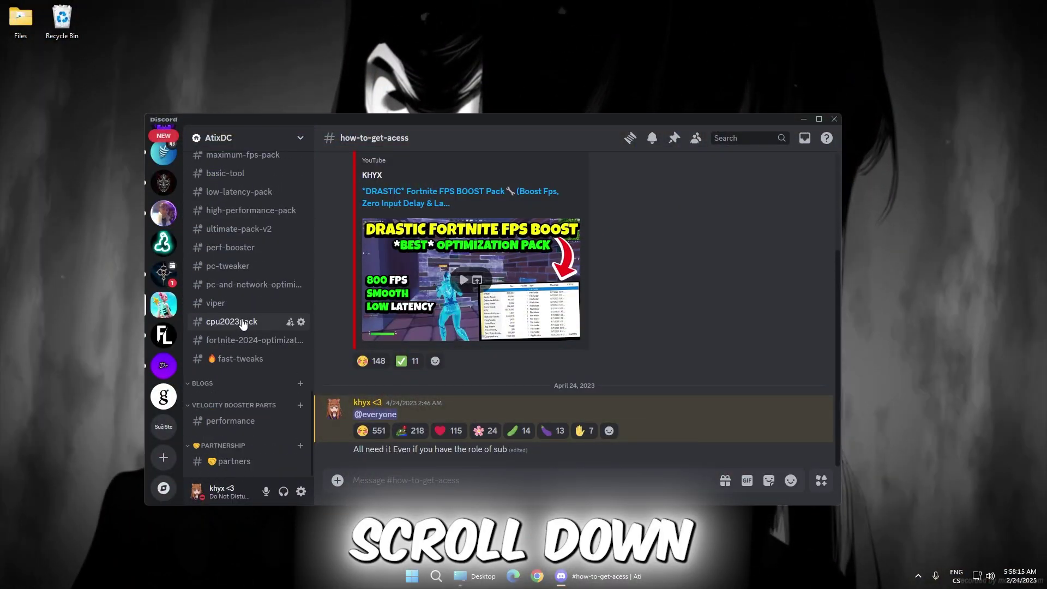
Browse the messages in Discord's #fast-tweaks channel.
{"action": "left_click", "coordinate": [229, 364]}
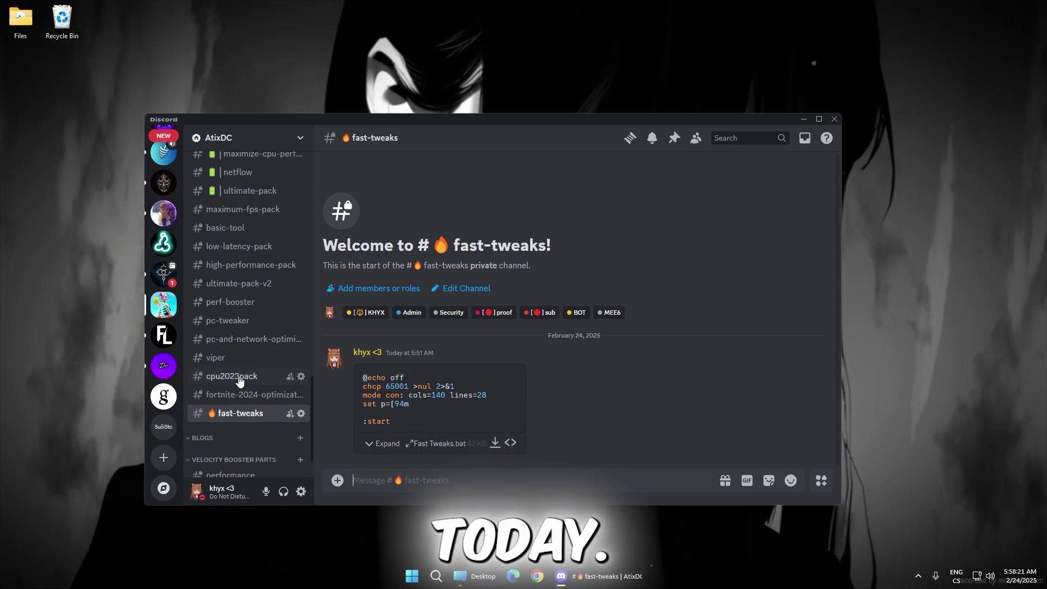
{"action": "scroll", "coordinate": [238, 380], "scroll_direction": "up", "scroll_amount": 5}
{"action": "scroll", "coordinate": [238, 365], "scroll_direction": "up", "scroll_amount": 5}
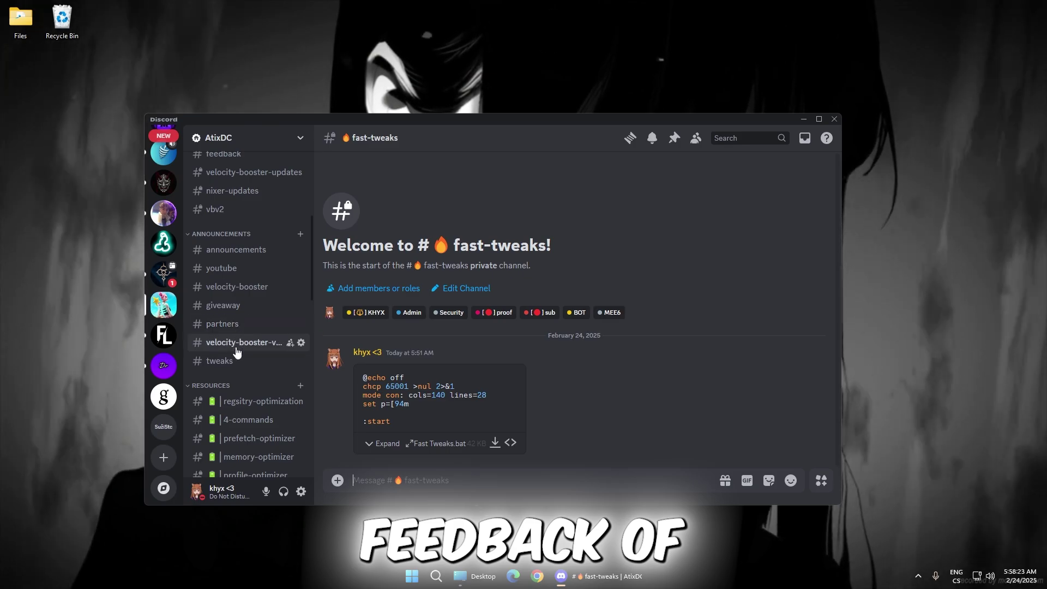
{"action": "scroll", "coordinate": [244, 303], "scroll_direction": "up", "scroll_amount": 4}
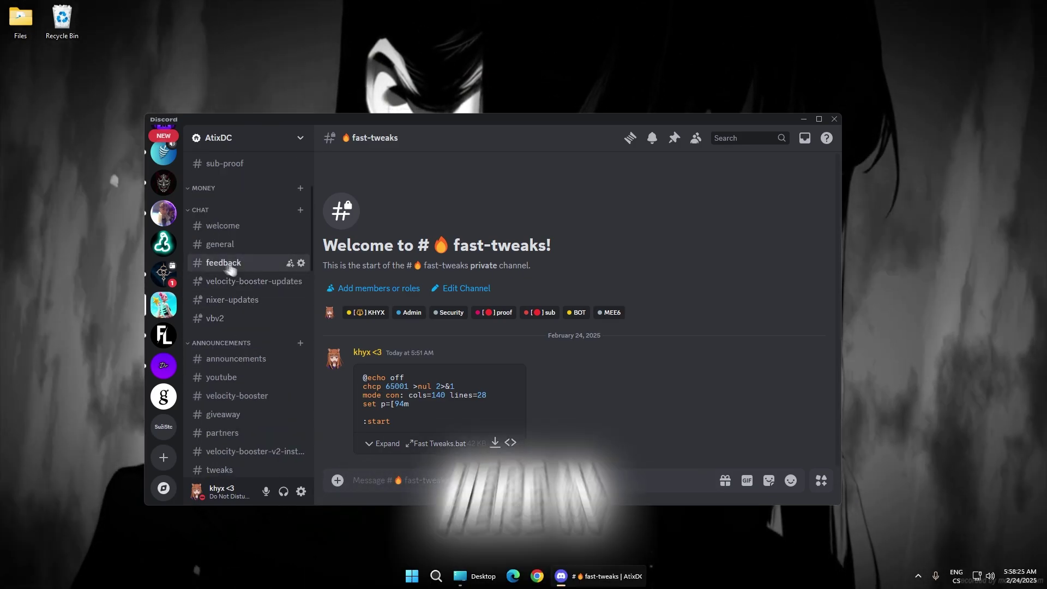
Scroll through the messages in the #feedback channel.
{"action": "left_click", "coordinate": [234, 262]}
{"action": "scroll", "coordinate": [340, 386], "scroll_direction": "up", "scroll_amount": 5}
{"action": "scroll", "coordinate": [323, 384], "scroll_direction": "up", "scroll_amount": 5}
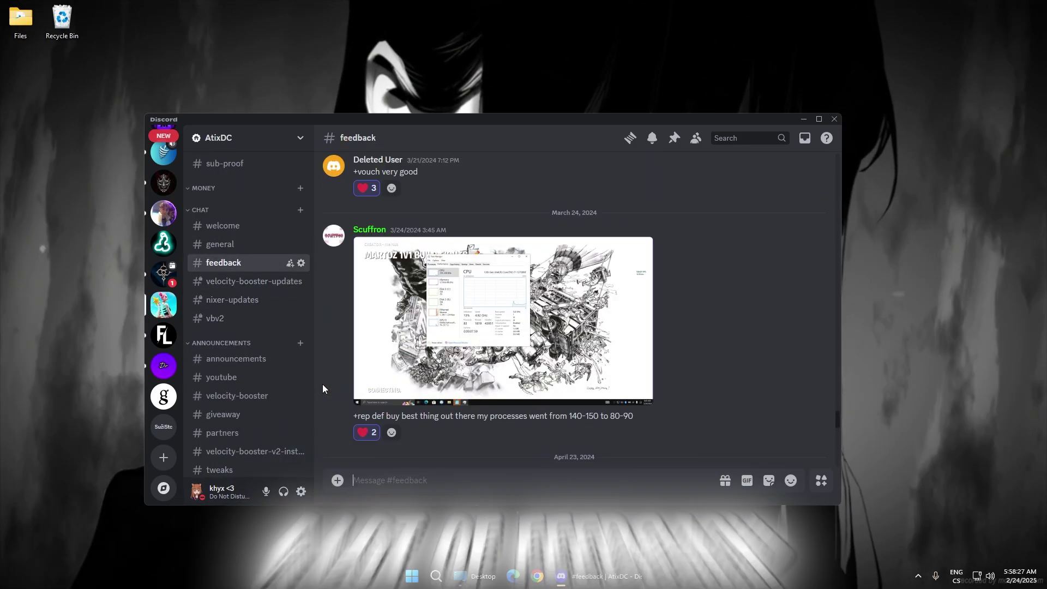
{"action": "scroll", "coordinate": [323, 384], "scroll_direction": "up", "scroll_amount": 5}
{"action": "scroll", "coordinate": [326, 385], "scroll_direction": "down", "scroll_amount": 5}
{"action": "scroll", "coordinate": [341, 382], "scroll_direction": "down", "scroll_amount": 5}
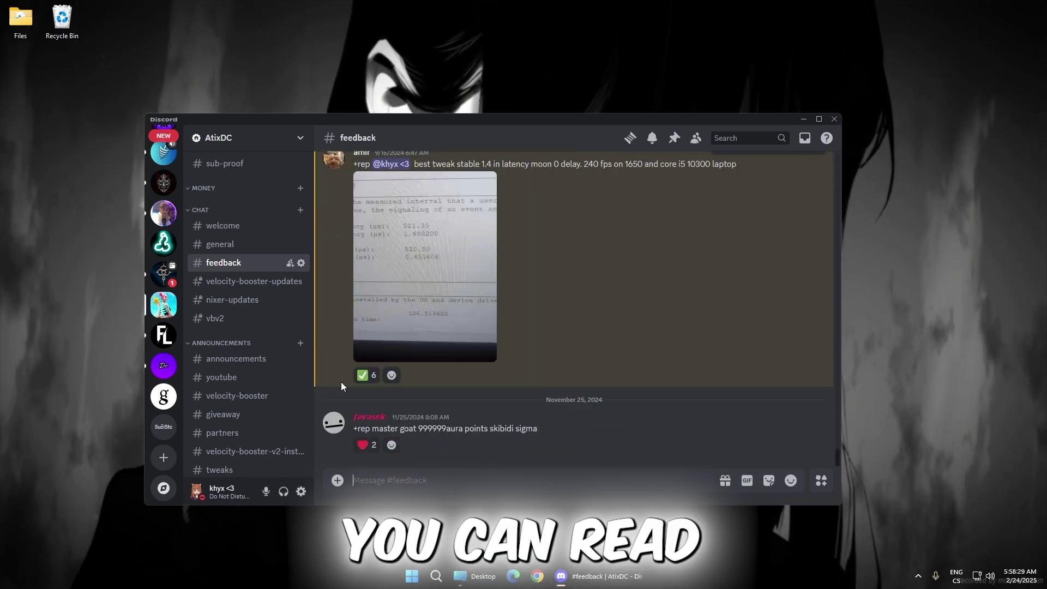
Minimize Discord and run Fast Tweaks.bat from the desktop as administrator.
{"action": "left_click", "coordinate": [803, 119]}
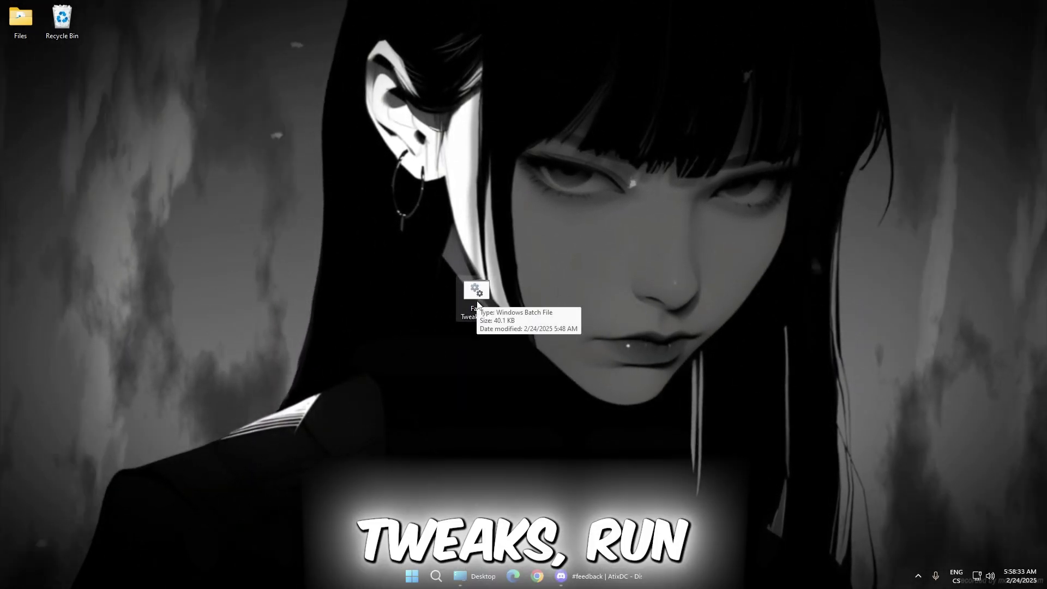
{"action": "right_click", "coordinate": [476, 297]}
{"action": "left_click", "coordinate": [516, 328]}
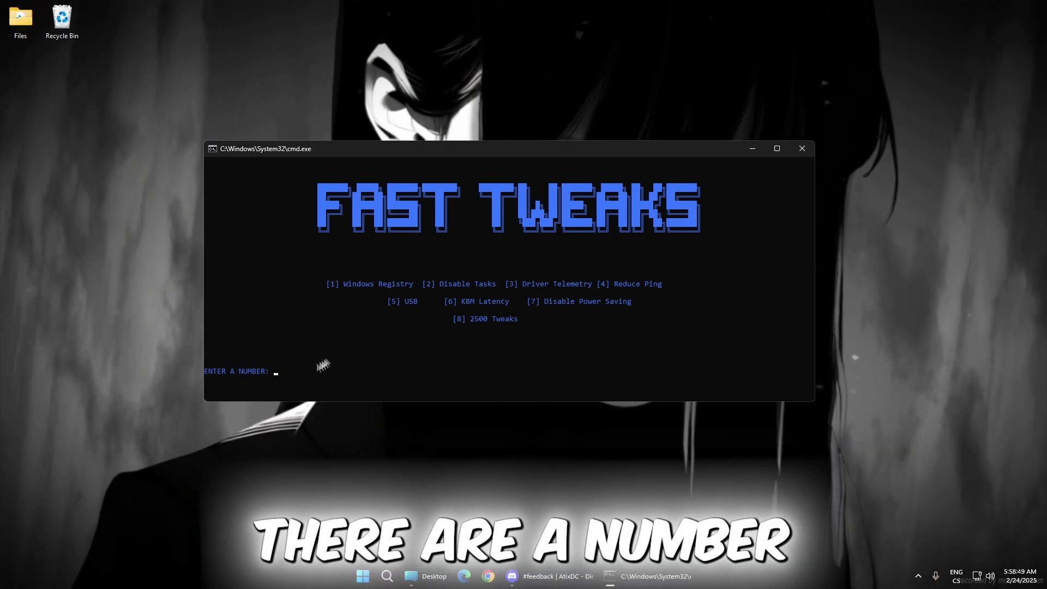
Run option 1, Windows Registry, accept the warning, and return to the main menu.
{"action": "type", "text": "1"}
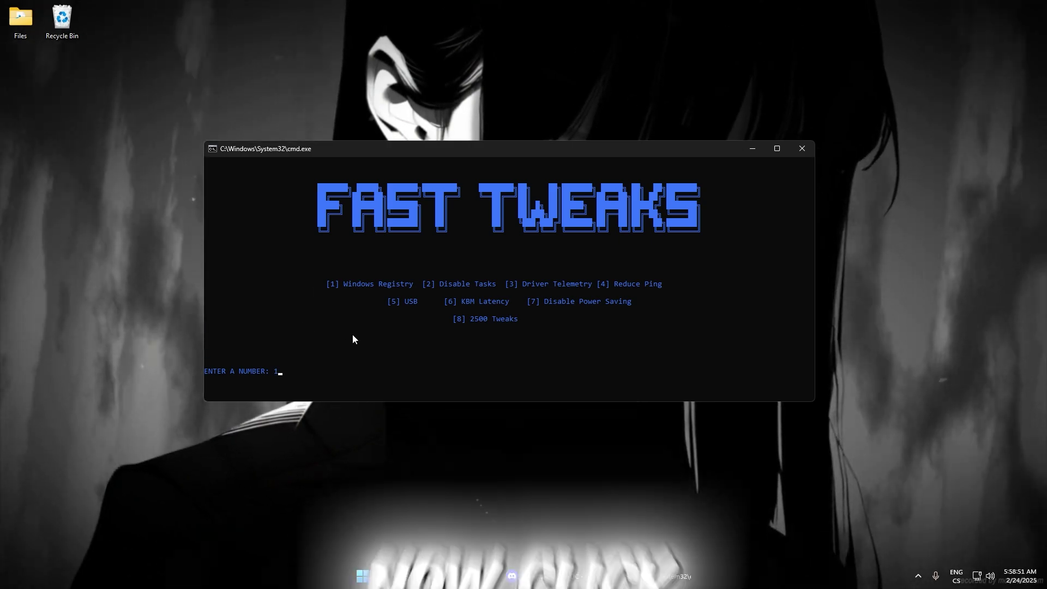
{"action": "key", "text": "Return"}
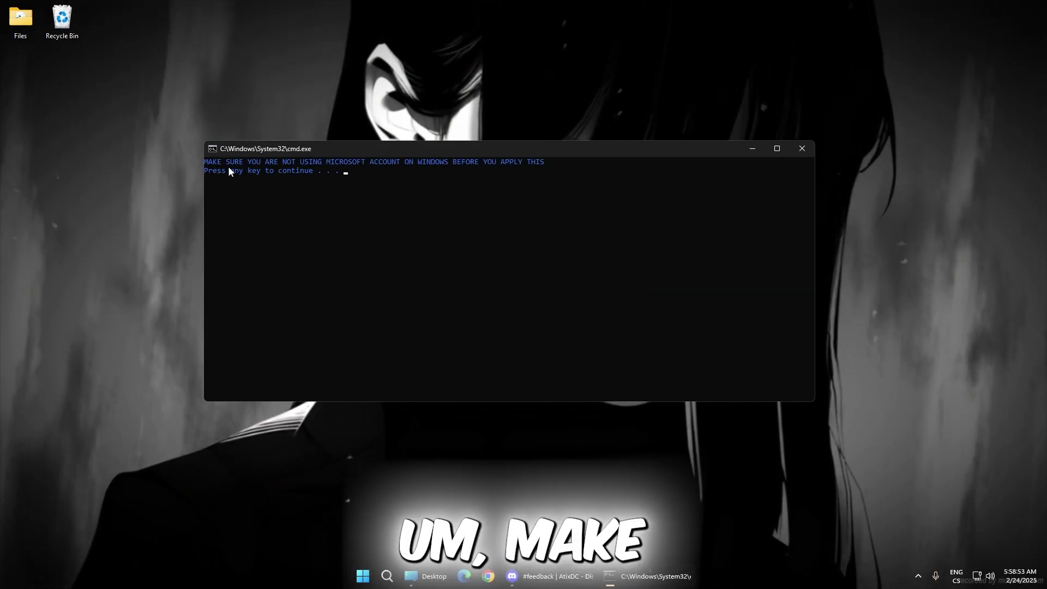
{"action": "key", "text": "Return"}
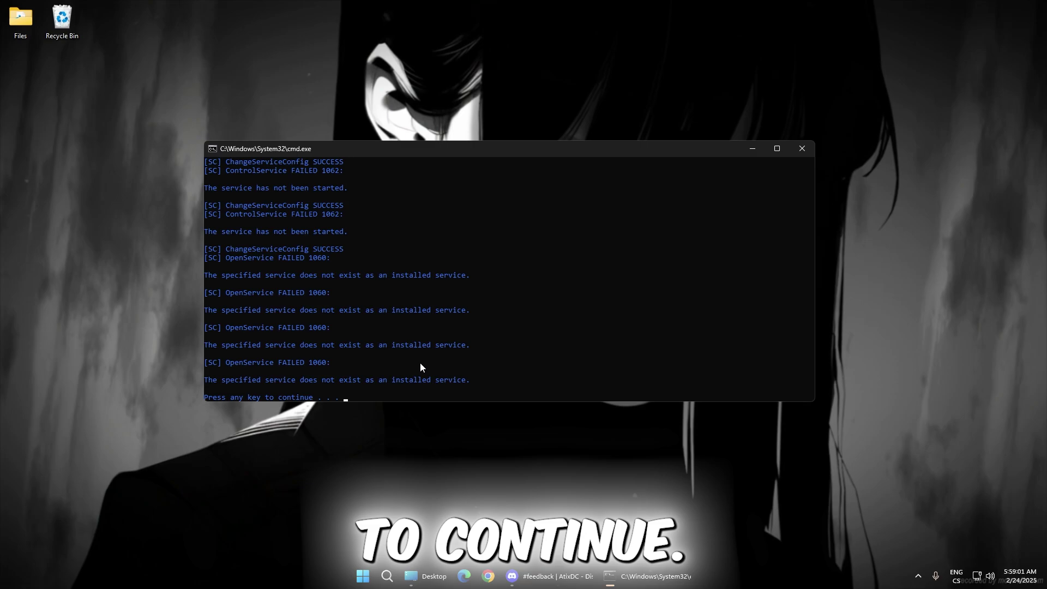
{"action": "key", "text": "Return"}
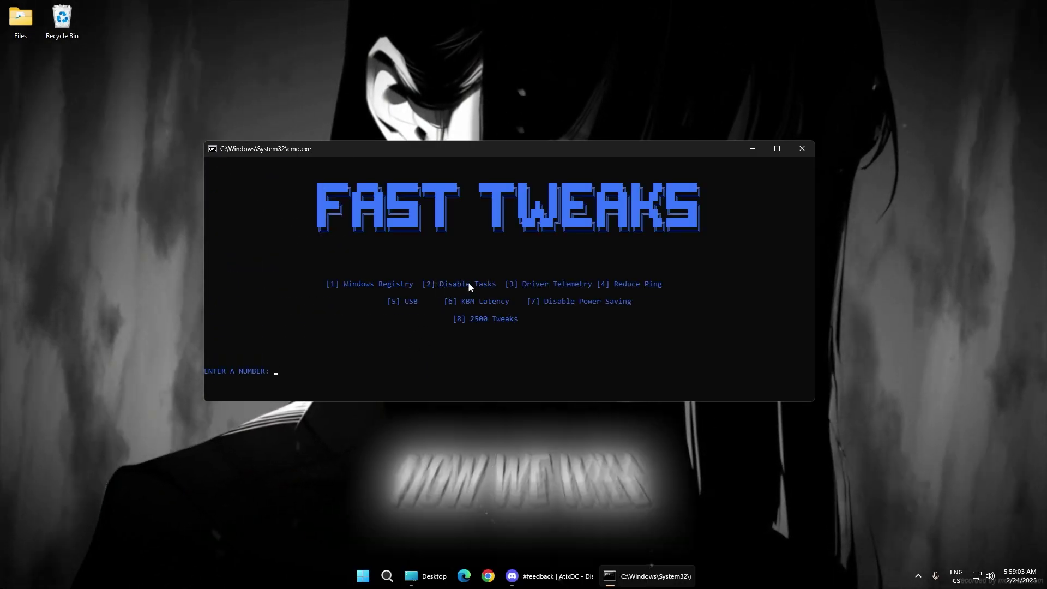
Run option 2 to disable scheduled tasks and return to the main menu.
{"action": "type", "text": "2"}
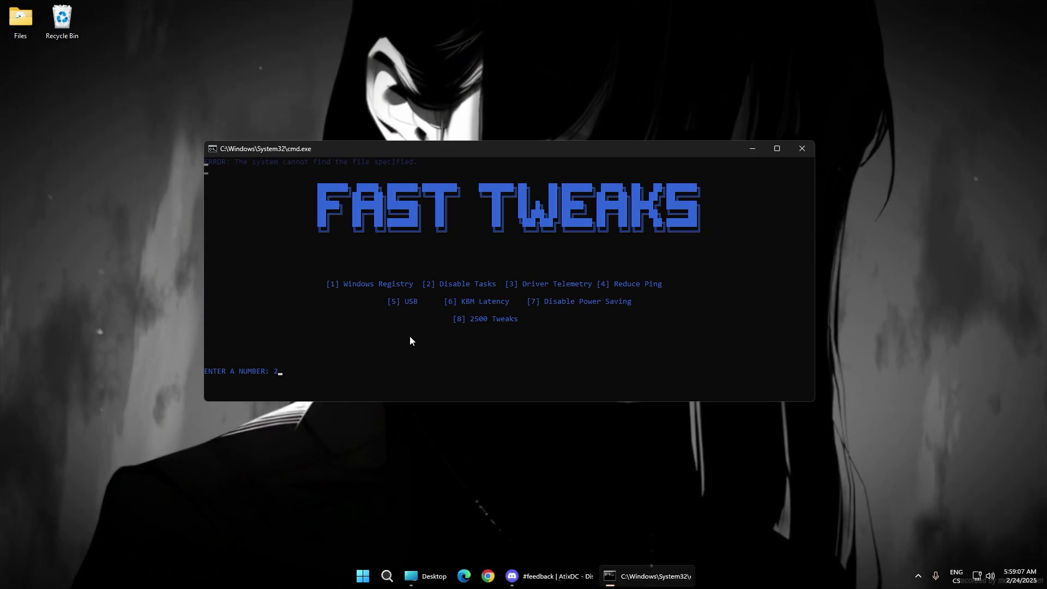
{"action": "key", "text": "Return"}
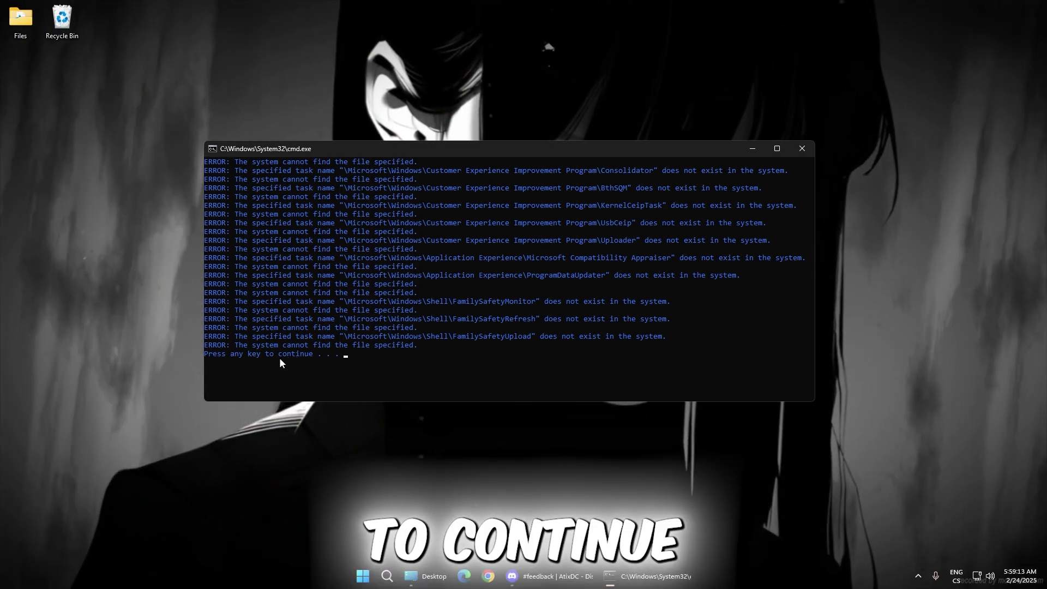
{"action": "key", "text": "Return"}
{"action": "type", "text": "3"}
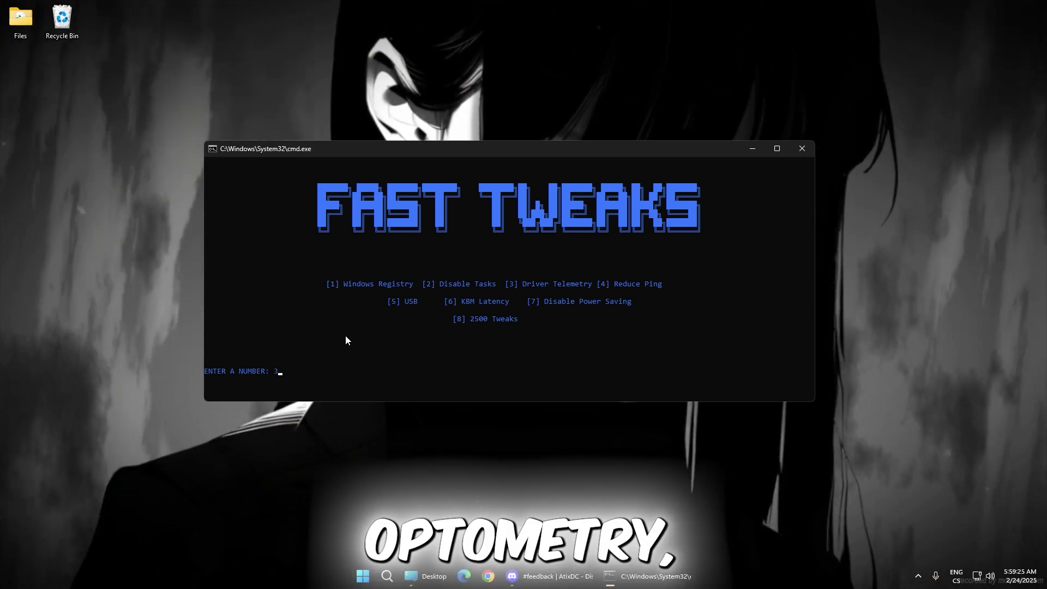
Run menu option 1 twice, returning to the Fast Tweaks main menu after each run.
{"action": "type", "text": "1"}
{"action": "key", "text": "Return"}
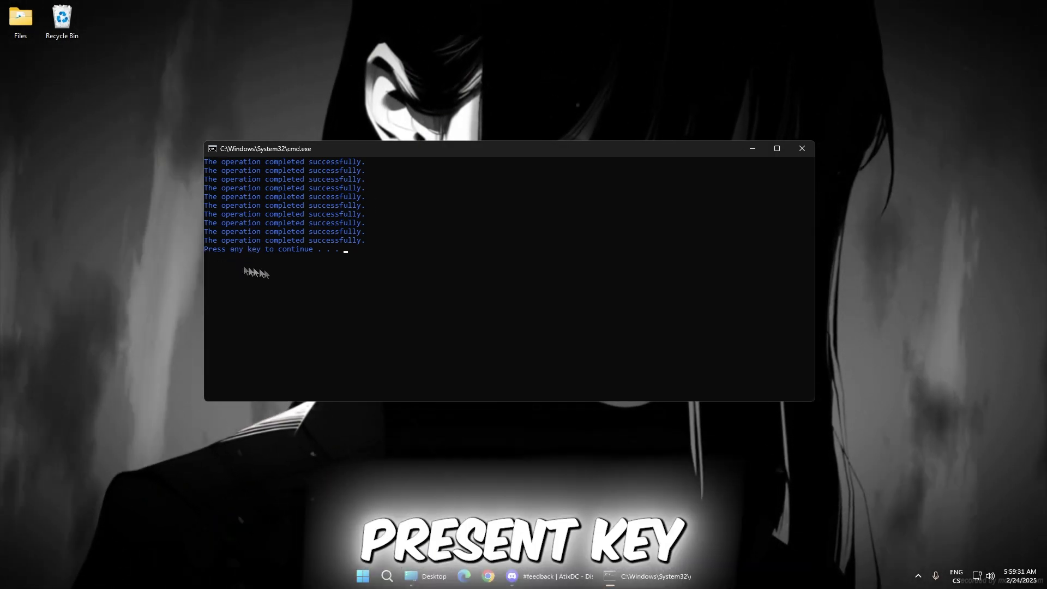
{"action": "key", "text": "Return"}
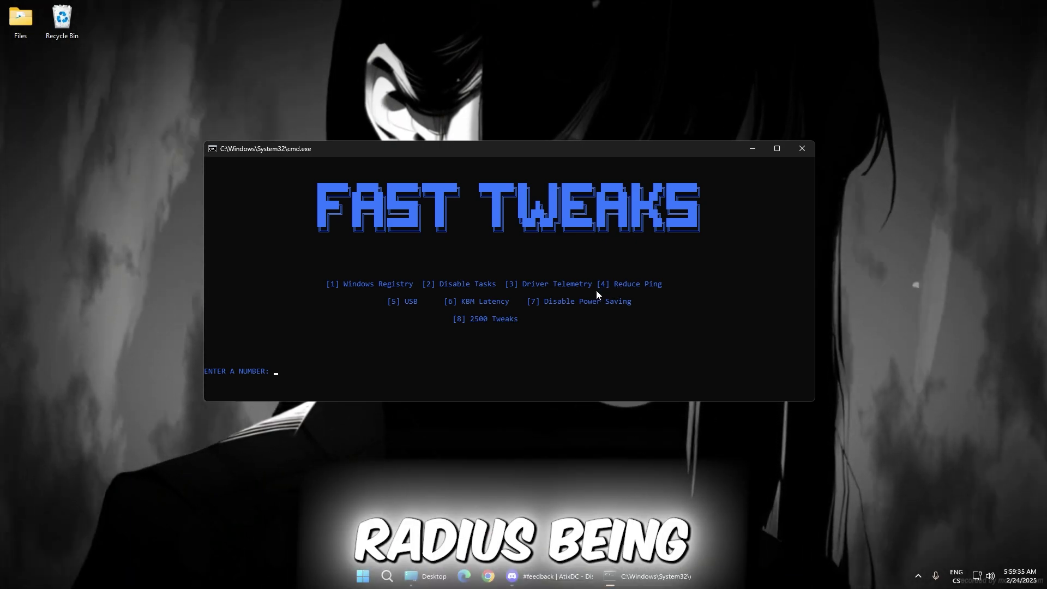
{"action": "type", "text": "41"}
{"action": "key", "text": "Return"}
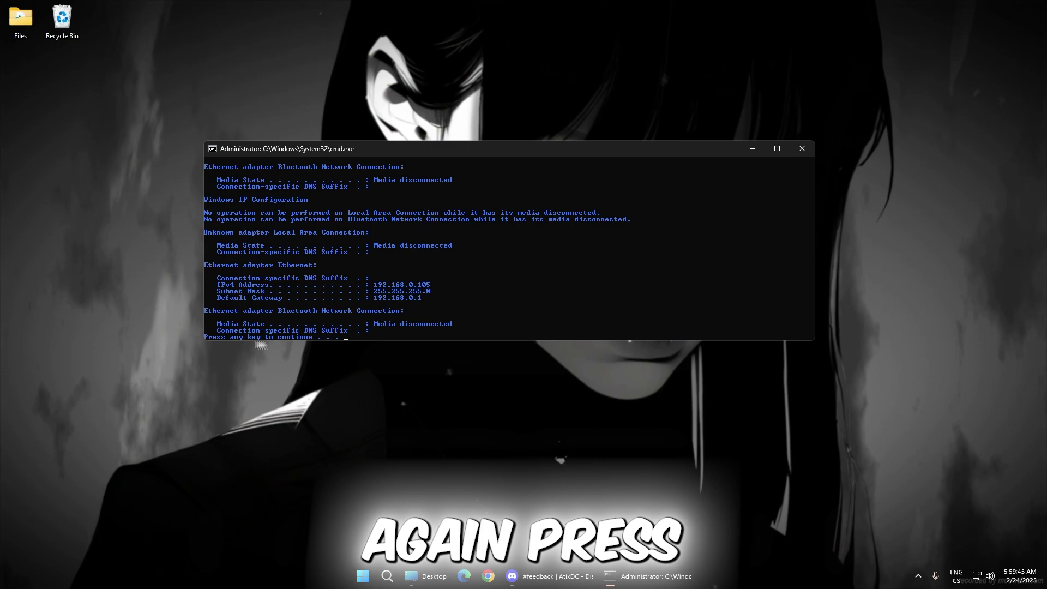
{"action": "key", "text": "Return"}
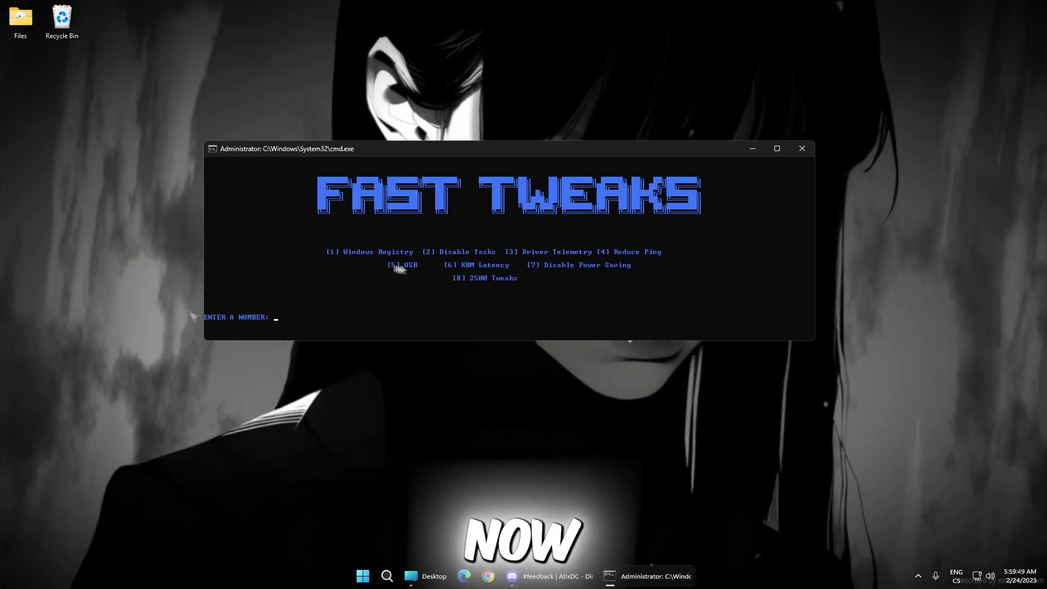
Run option 5 (USB) and option 6 (KBM Latency), then return to the menu.
{"action": "type", "text": "5"}
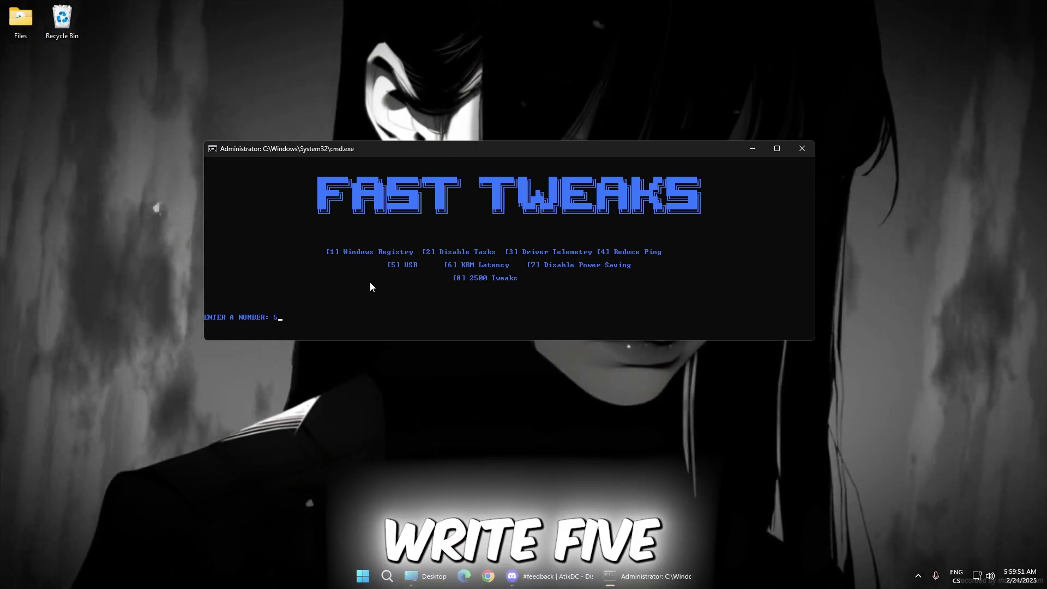
{"action": "key", "text": "Return"}
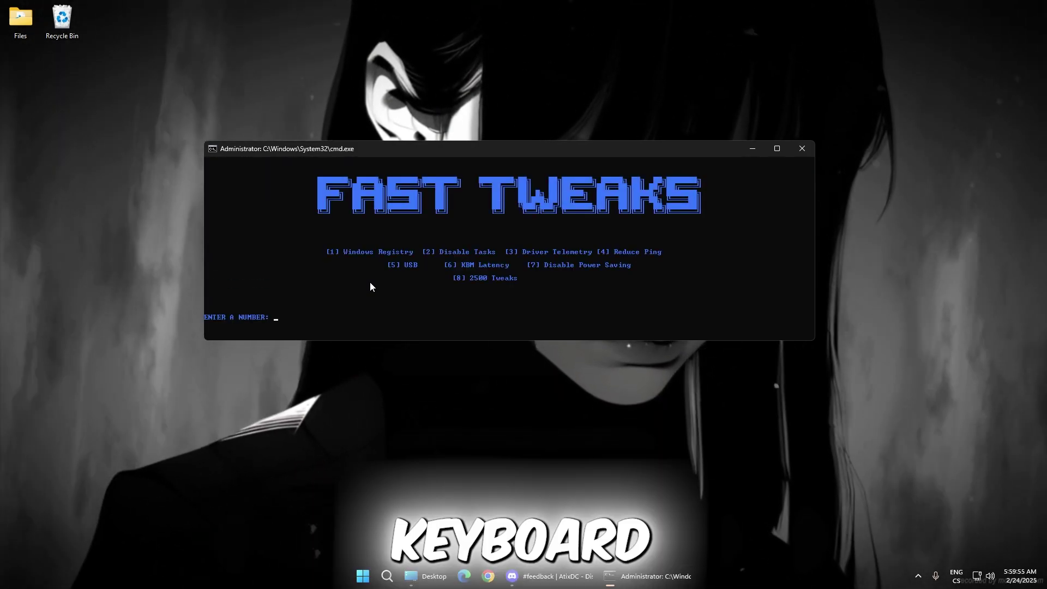
{"action": "type", "text": "6"}
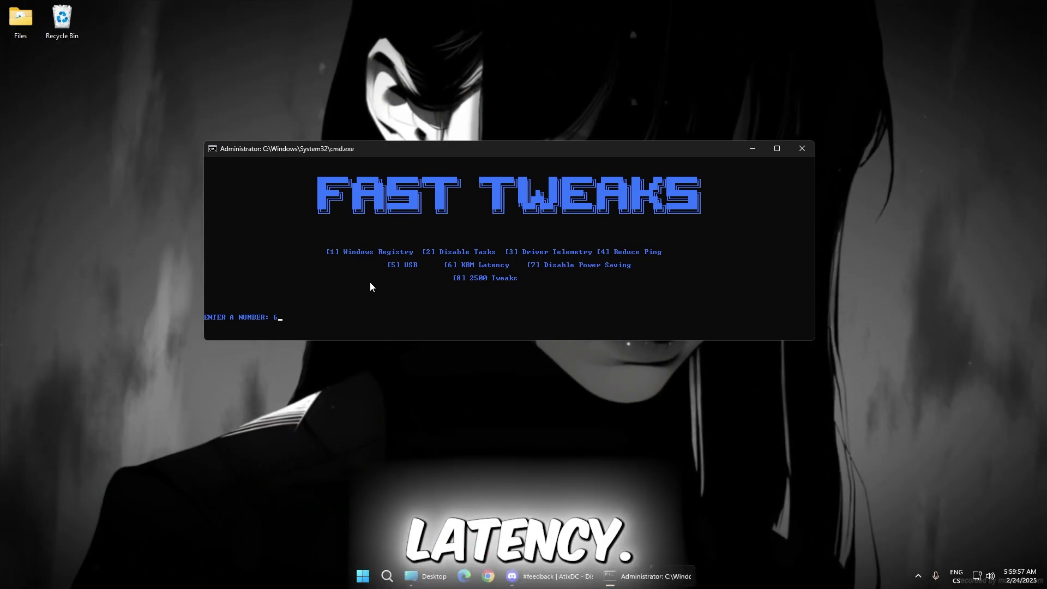
{"action": "key", "text": "Return"}
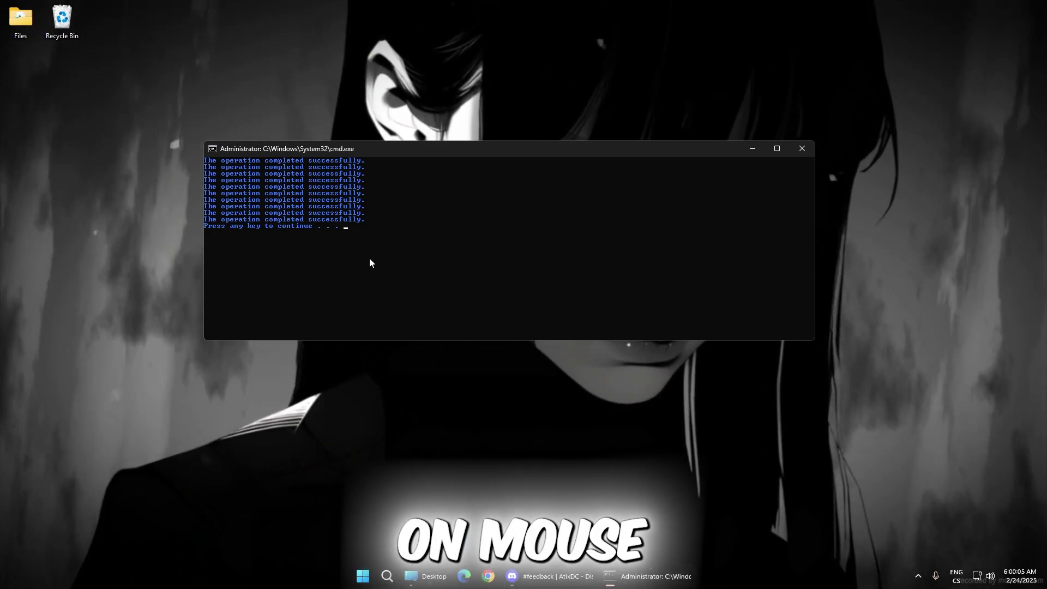
{"action": "key", "text": "Return"}
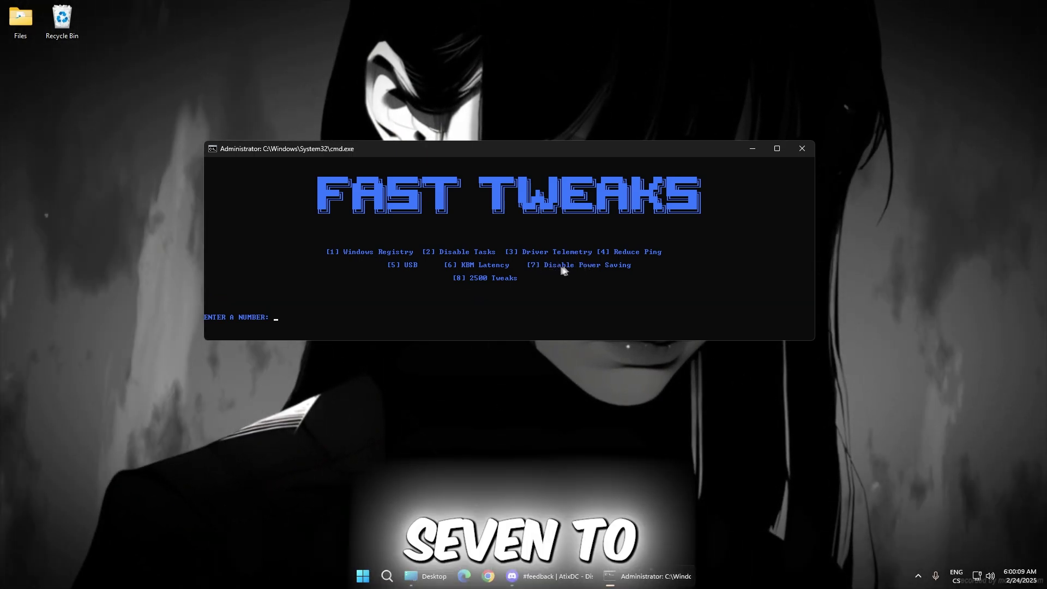
Run option 7, Disable Power Saving, and return to the main menu.
{"action": "type", "text": "7"}
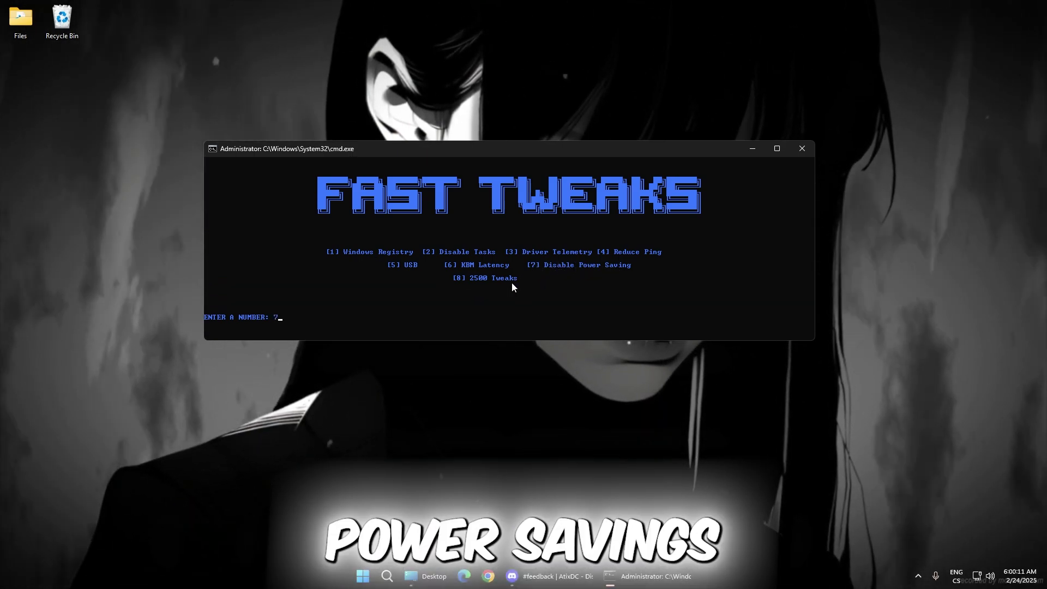
{"action": "key", "text": "Return"}
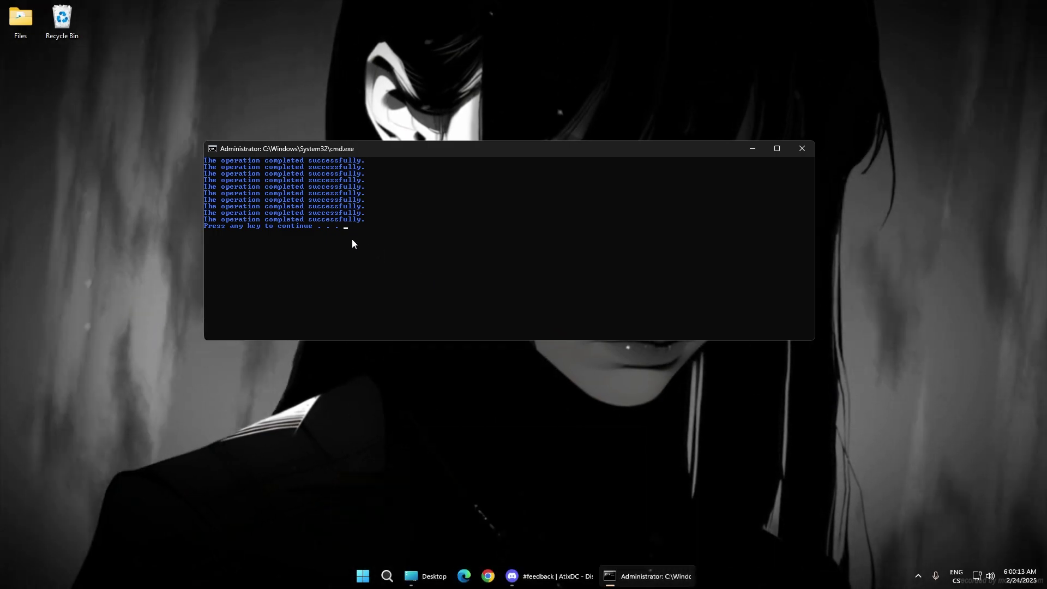
{"action": "key", "text": "Return"}
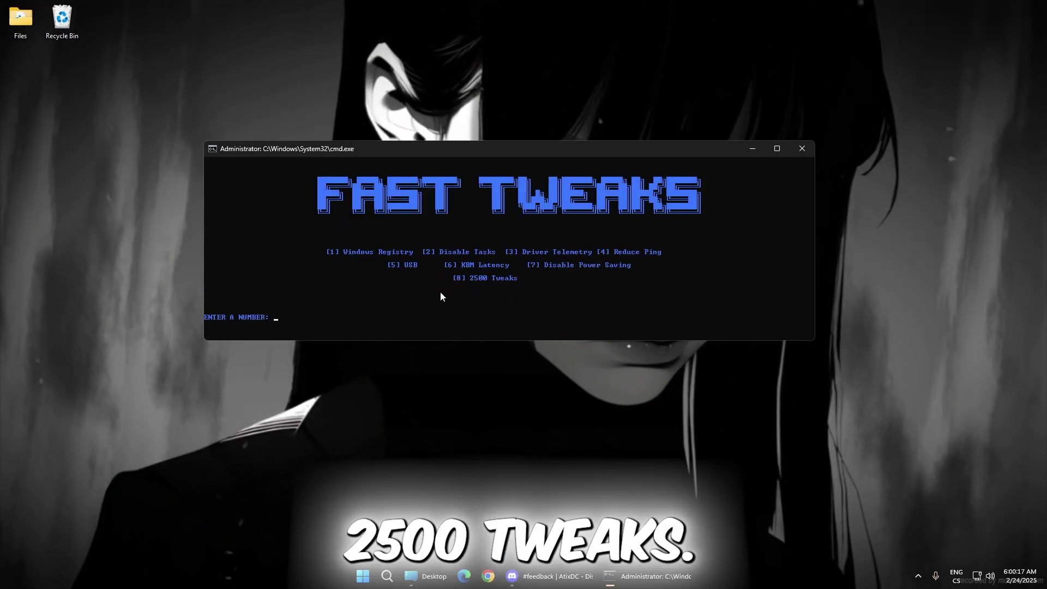
Run option 8, 2500 Tweaks, then position the Elysium V2.0 window over the console.
{"action": "type", "text": "8"}
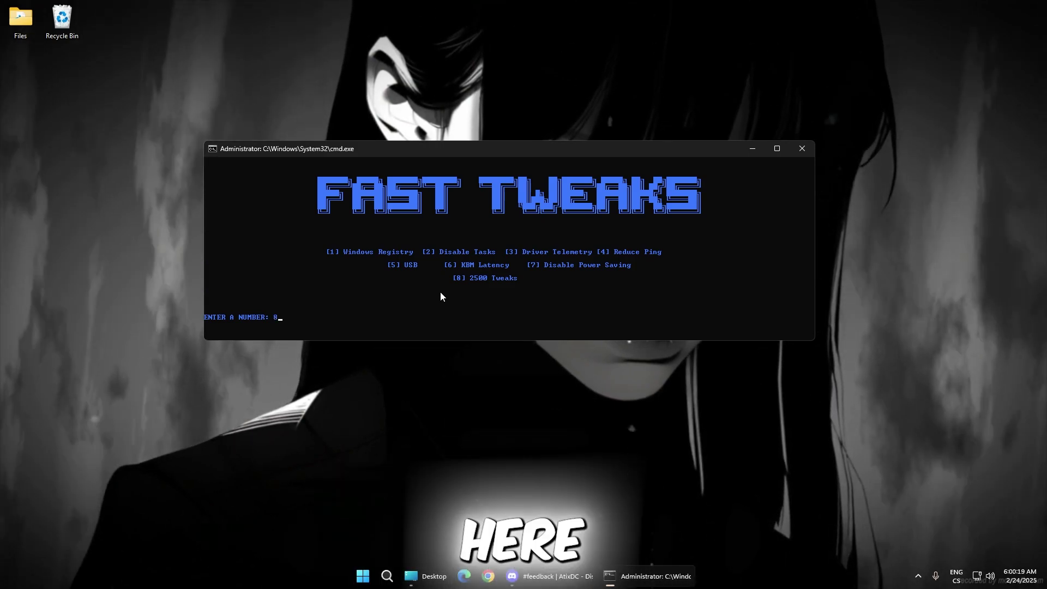
{"action": "key", "text": "Return"}
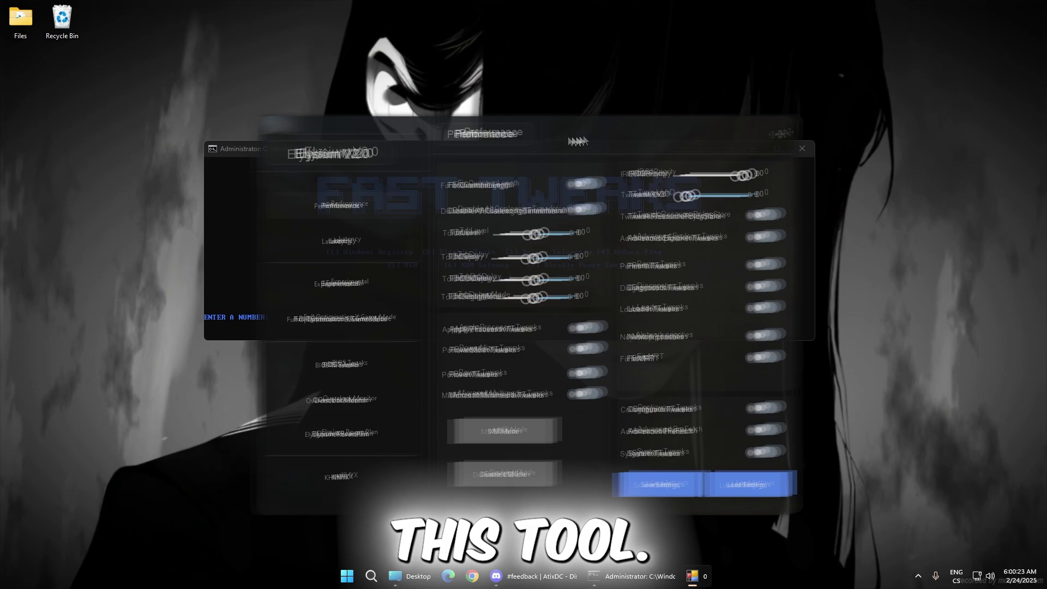
{"action": "mouse_move", "coordinate": [562, 120]}
{"action": "left_mouse_down"}
{"action": "mouse_move", "coordinate": [542, 108]}
{"action": "mouse_move", "coordinate": [549, 362]}
{"action": "left_mouse_up"}
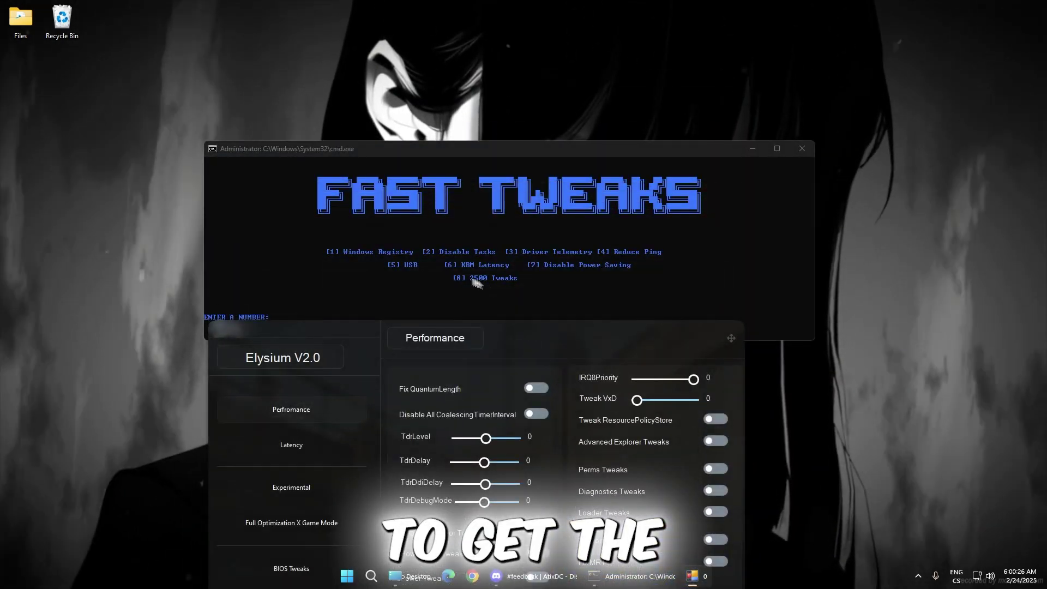
{"action": "mouse_move", "coordinate": [509, 314]}
{"action": "left_mouse_down"}
{"action": "mouse_move", "coordinate": [501, 150]}
{"action": "mouse_move", "coordinate": [526, 123]}
{"action": "left_mouse_up"}
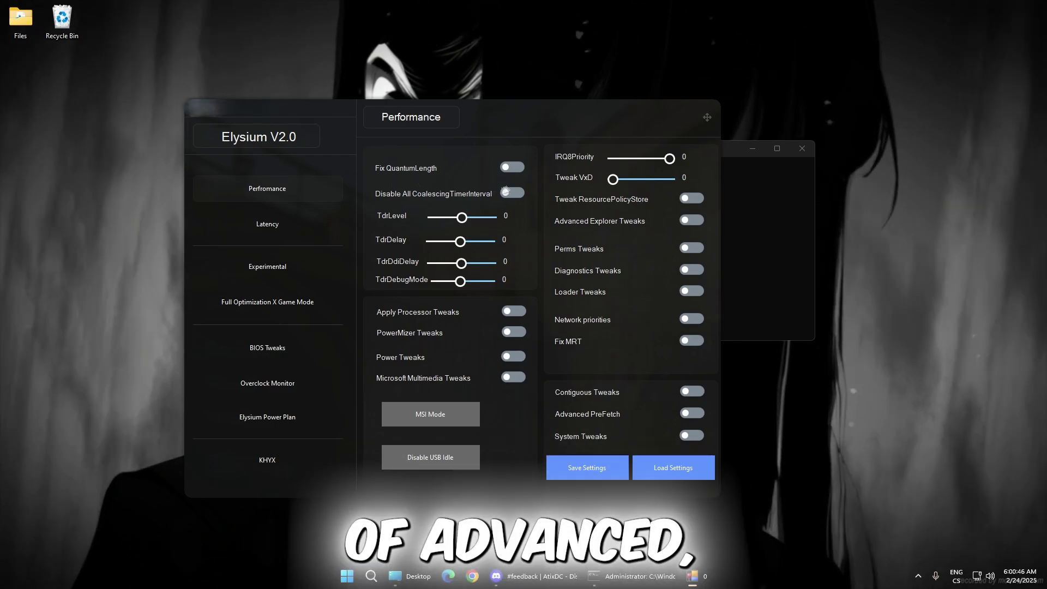
Enable Disable All CoalescingTimerInterval and Perms Tweaks, leaving Fix QuantumLength off.
{"action": "left_click", "coordinate": [512, 167]}
{"action": "left_click", "coordinate": [513, 193]}
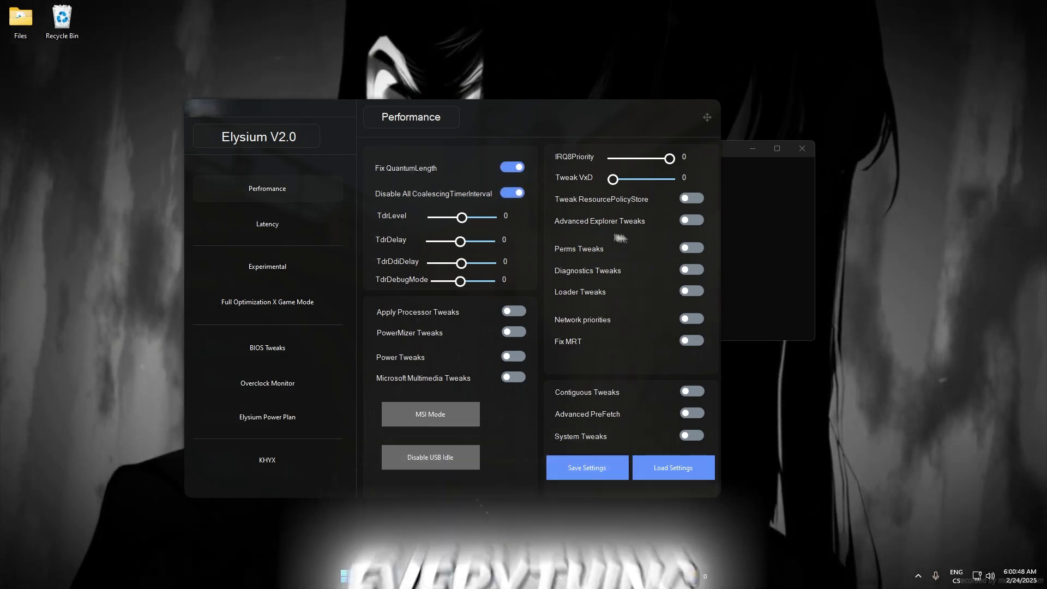
{"action": "left_click", "coordinate": [692, 248]}
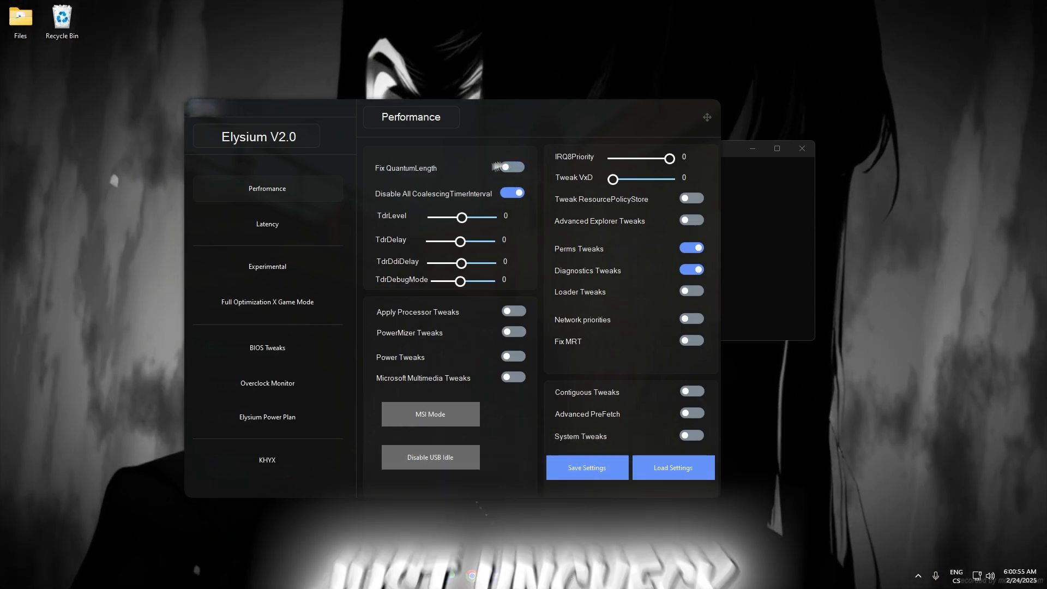
{"action": "left_click", "coordinate": [514, 168]}
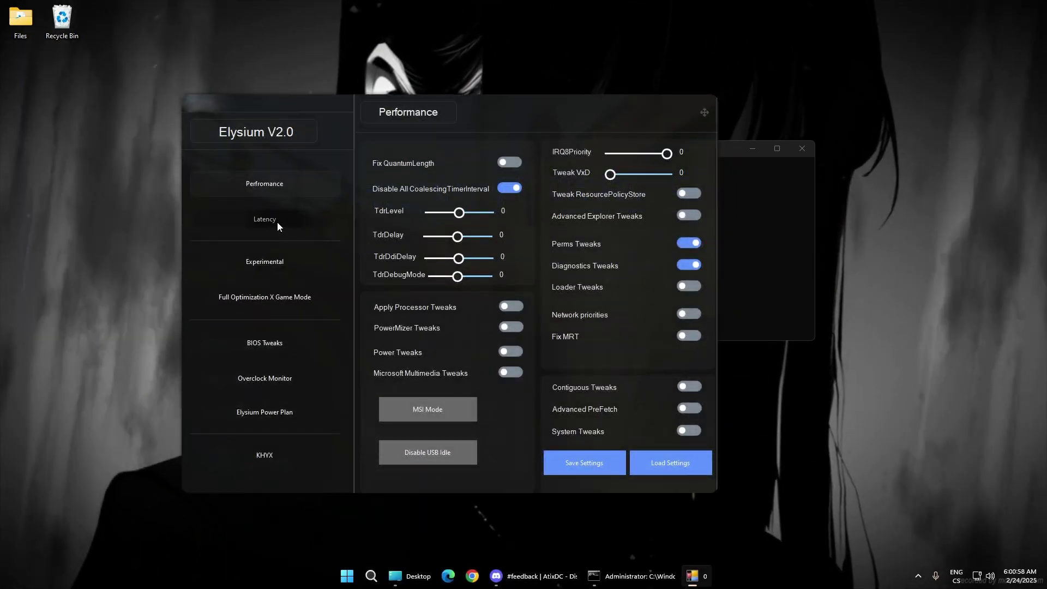
Page through Latency and Experimental to the Full Optimization X Game Mode page.
{"action": "left_click", "coordinate": [275, 220]}
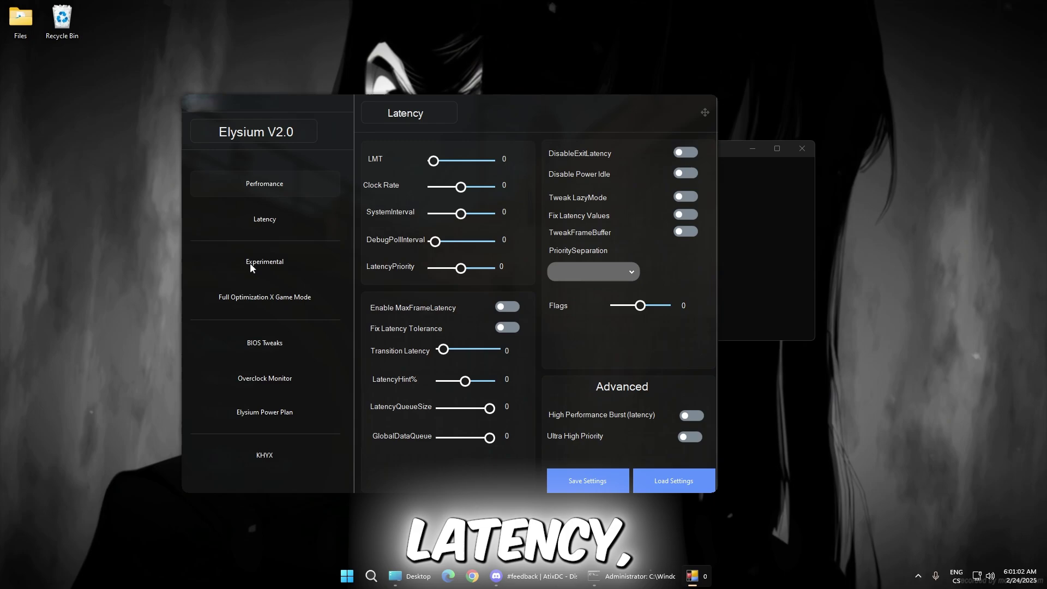
{"action": "left_click", "coordinate": [253, 263]}
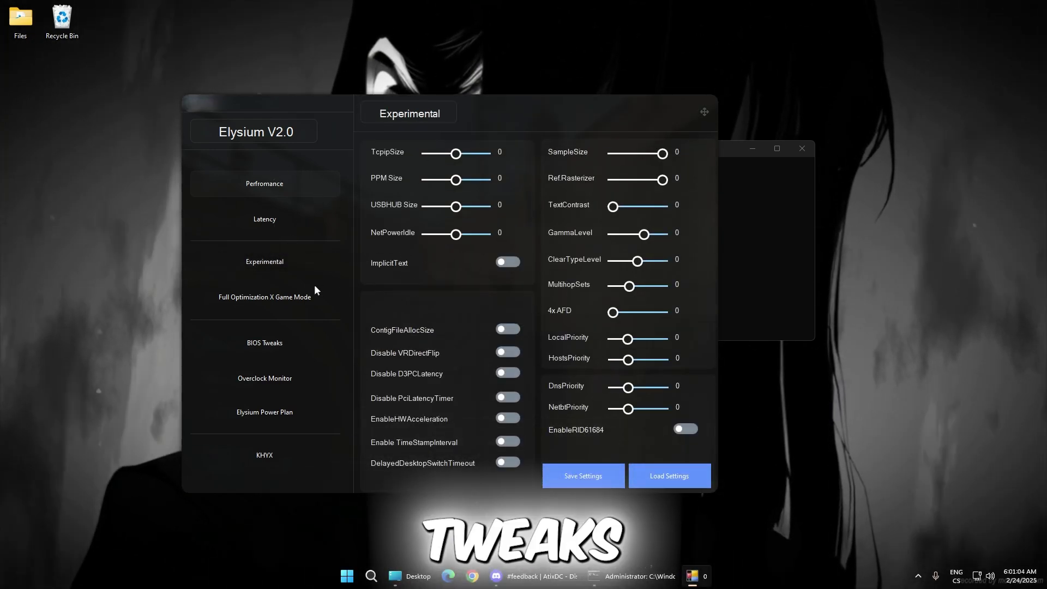
{"action": "left_click", "coordinate": [297, 297]}
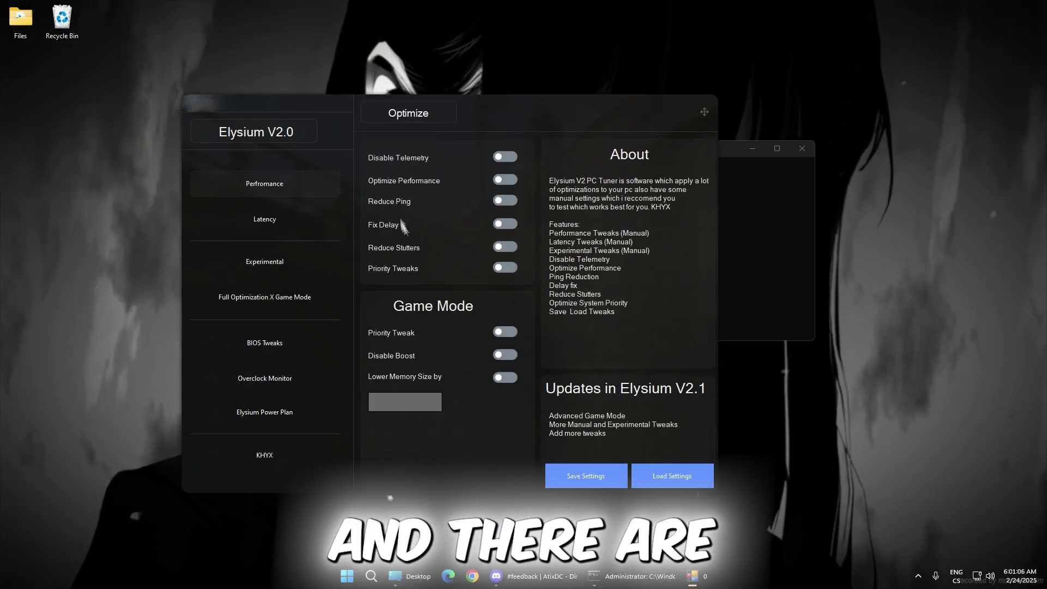